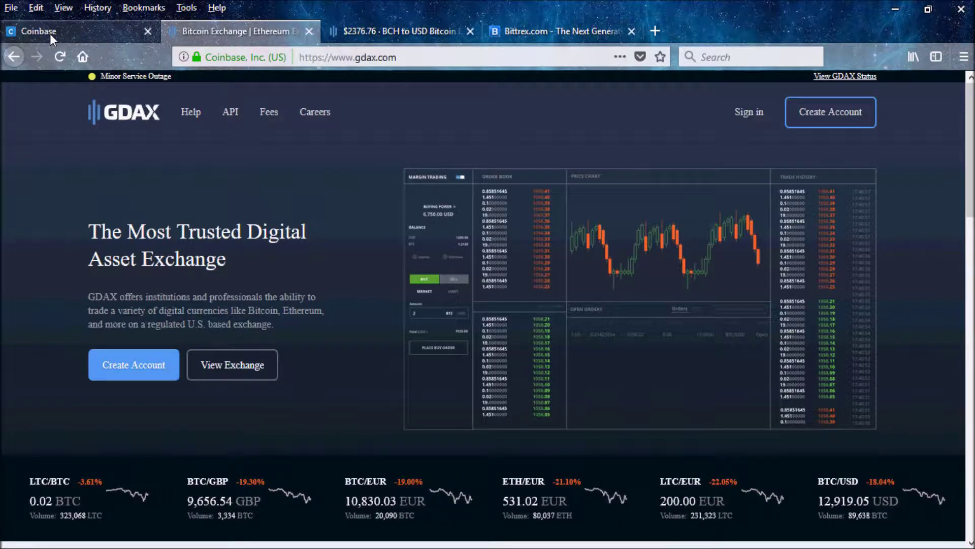
Step: Switch to the Coinbase dashboard tab, where Bitcoin shows $12,747.87, up 55.94%
click(96, 35)
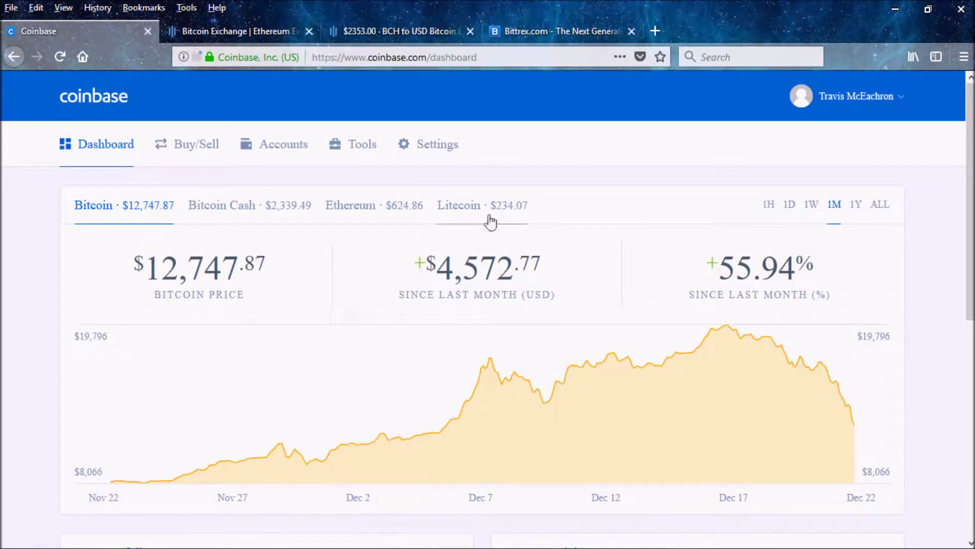
Step: Review the empty portfolio and recent Bitcoin Cash activity, then open the Buy/Sell page for Bitcoin
scroll(643, 198, down, 8)
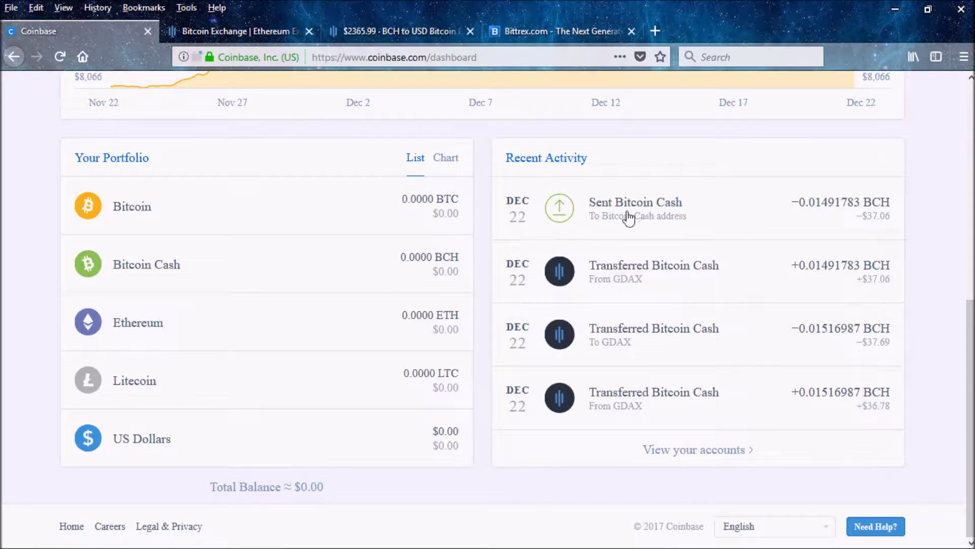
scroll(614, 174, up, 8)
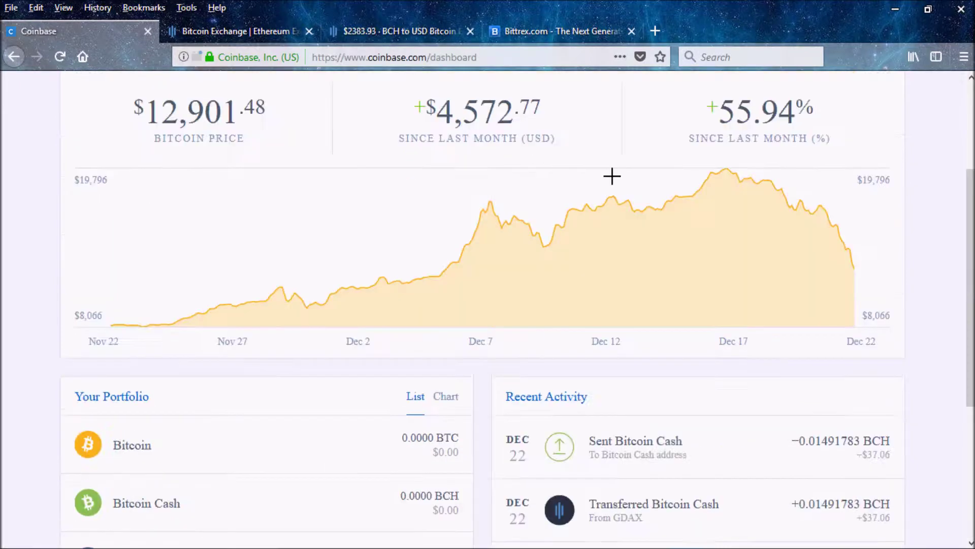
click(192, 150)
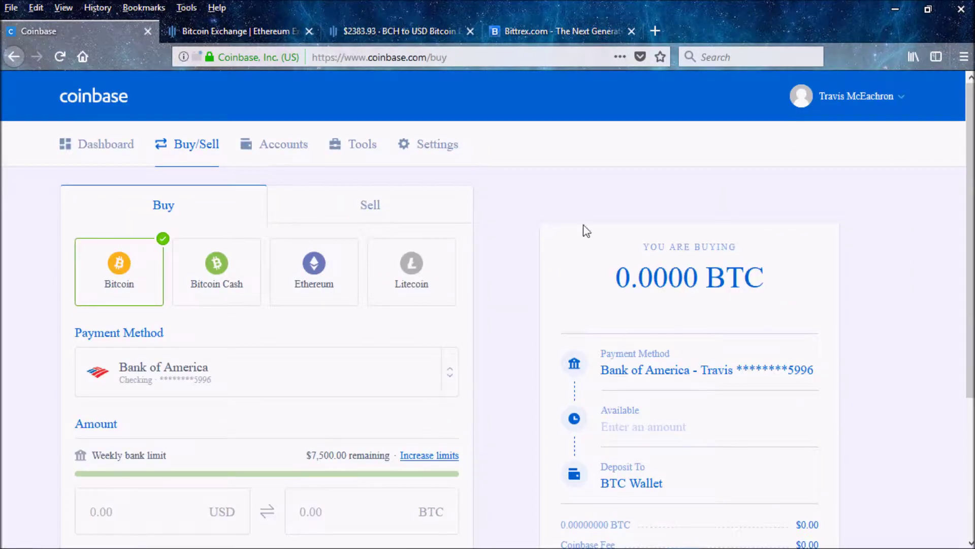
scroll(583, 225, down, 3)
scroll(645, 226, up, 2)
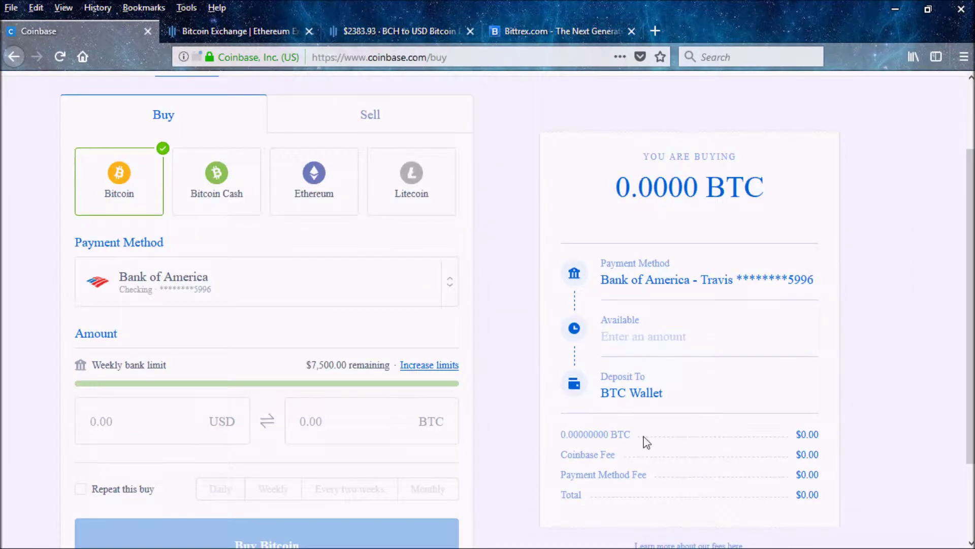
triple_click(613, 453)
drag(559, 478, 646, 477)
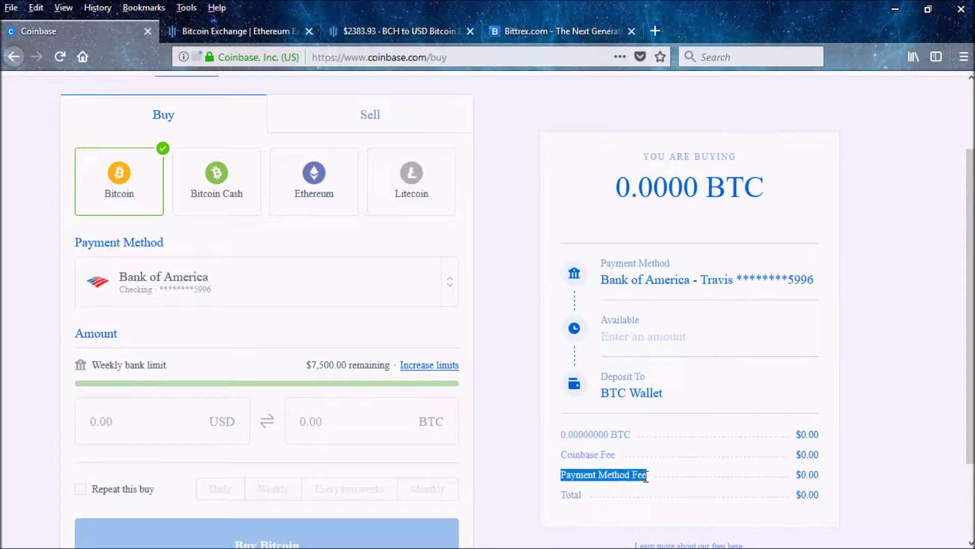
click(615, 452)
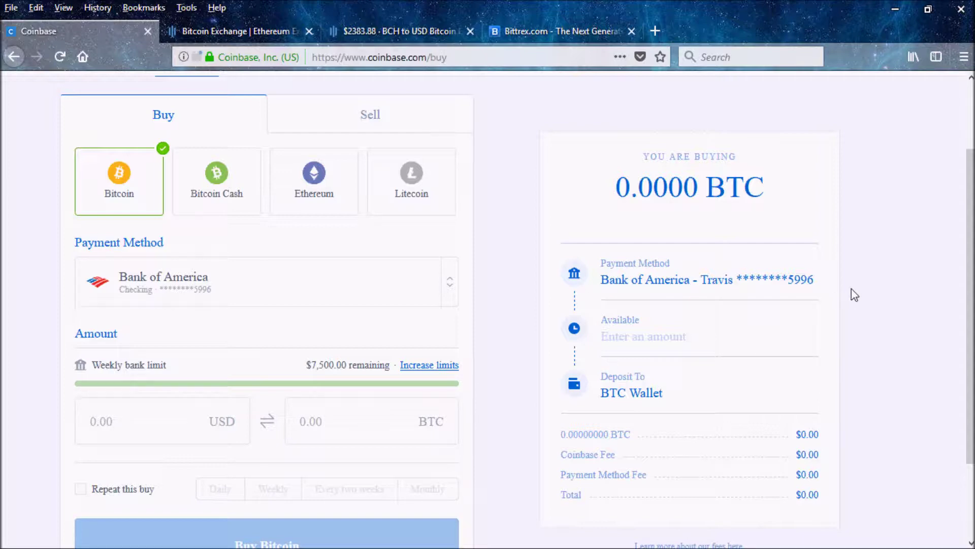
scroll(856, 295, down, 2)
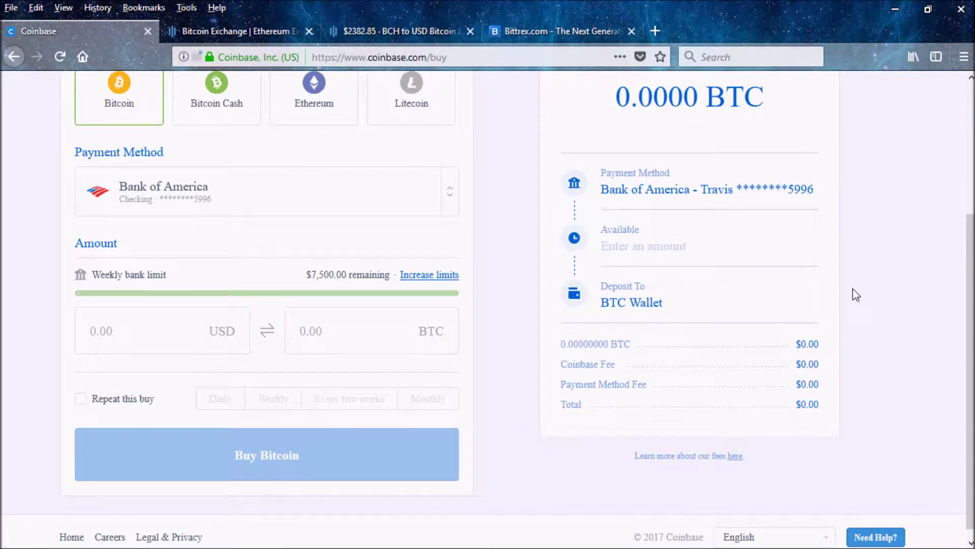
Step: Pay with the Visa debit card, try a 200 USD amount, then return to GDAX
click(432, 200)
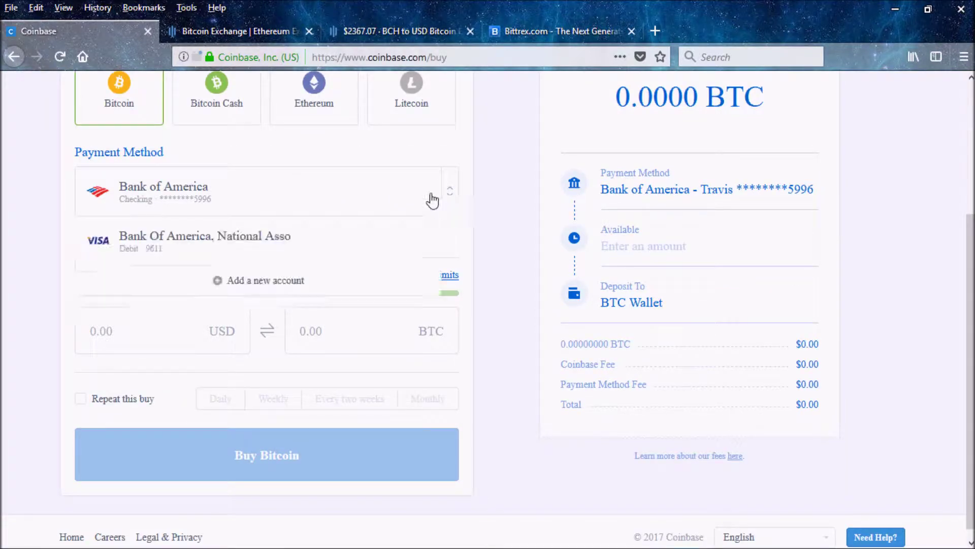
click(345, 261)
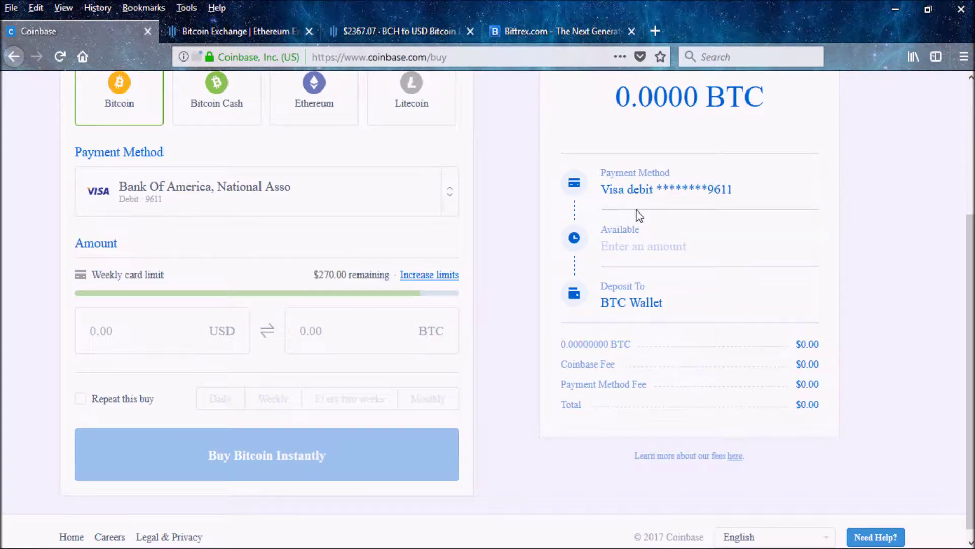
click(120, 330)
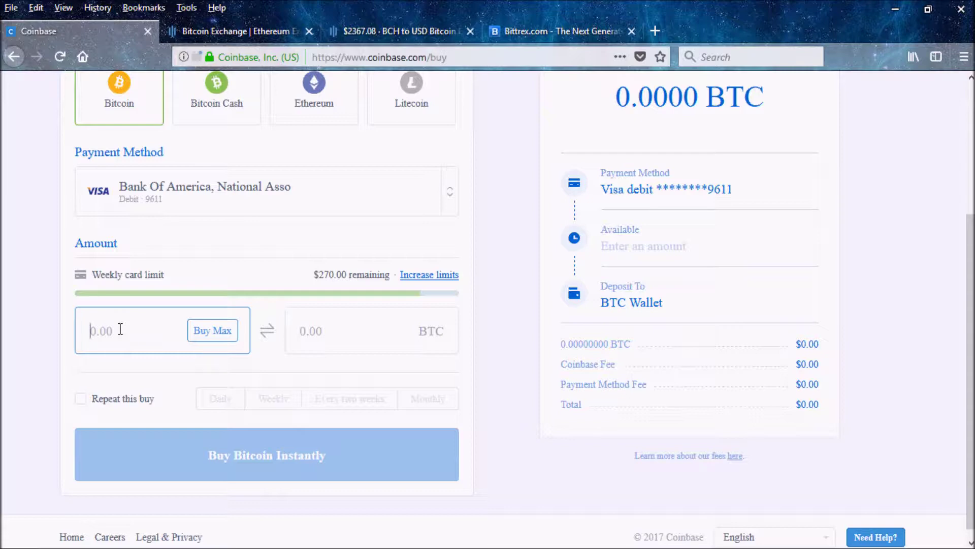
text(20)
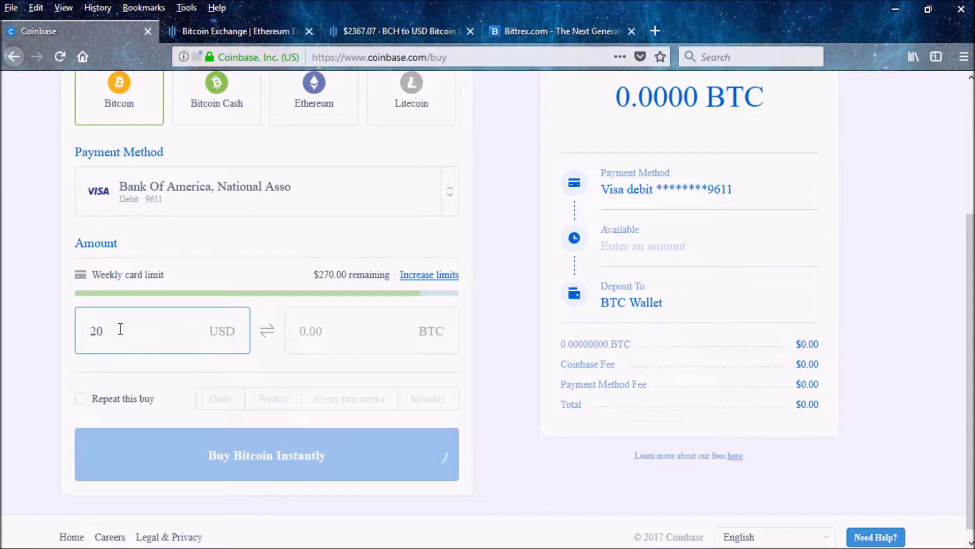
text(0)
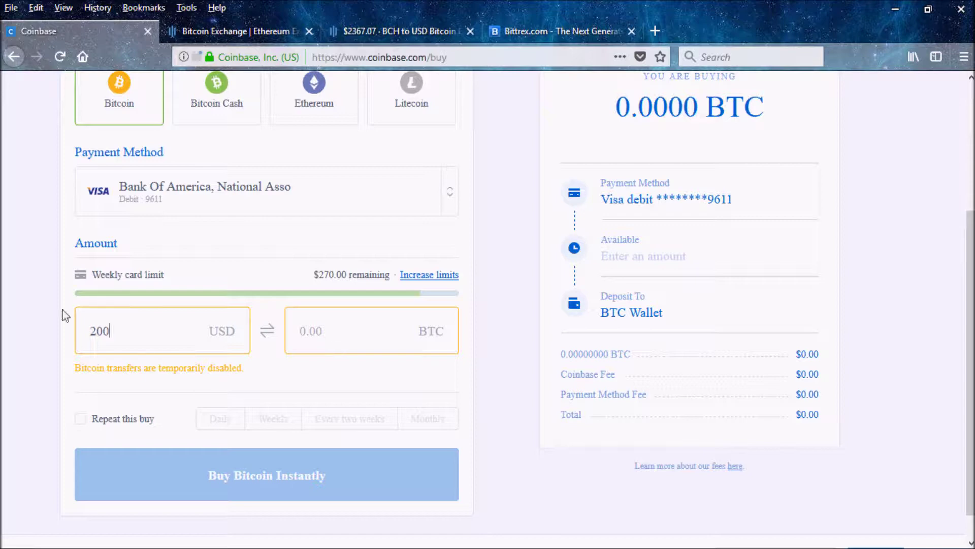
click(305, 331)
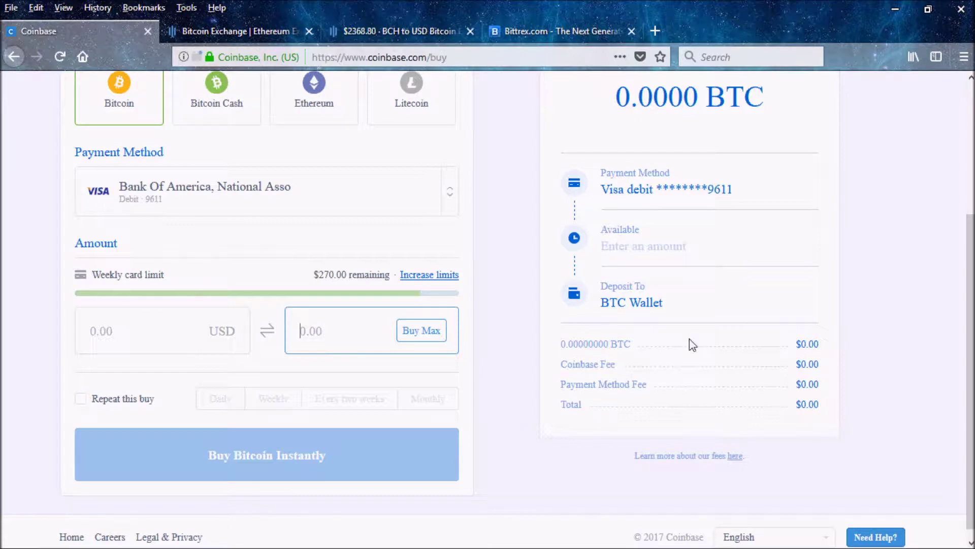
scroll(547, 263, up, 3)
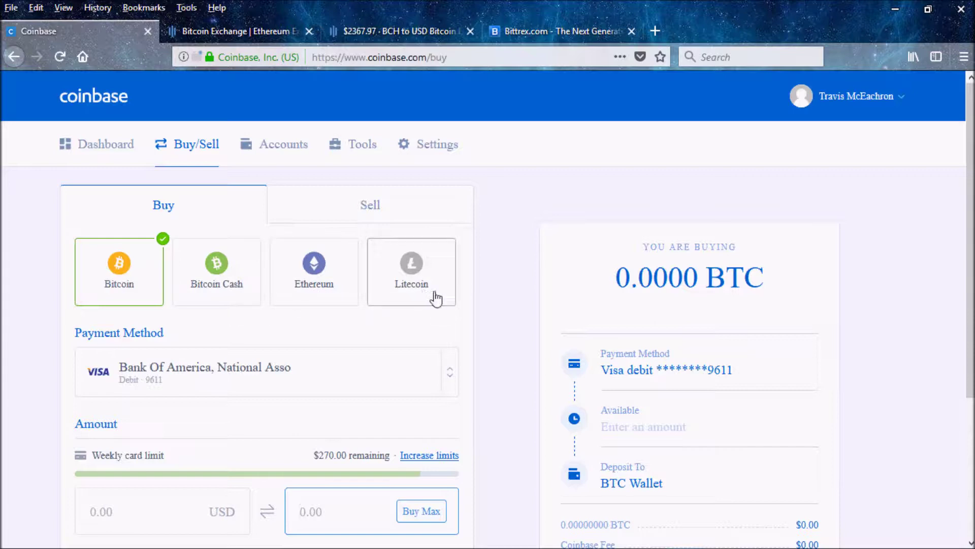
click(262, 30)
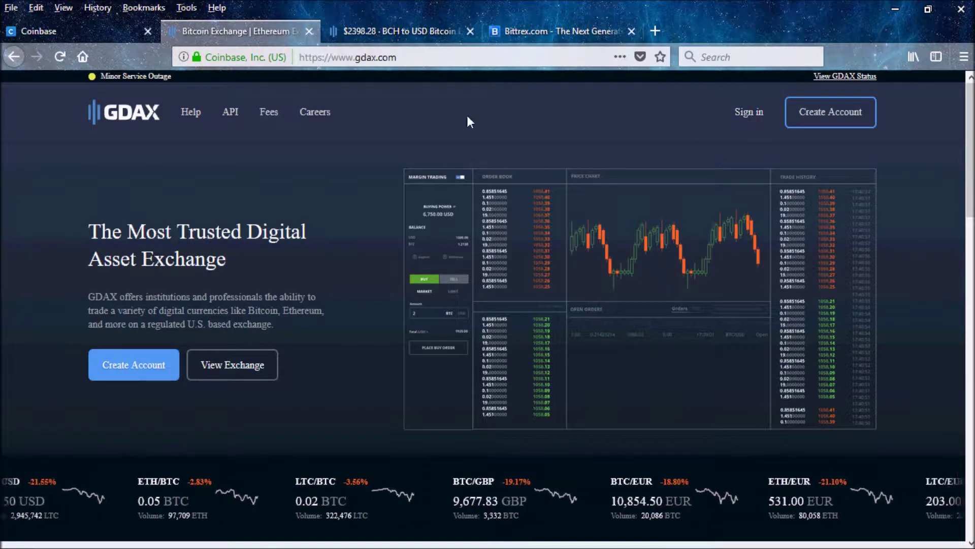
Step: Go to the BCH/USD trading page and bring up the Deposit Funds dialog
click(415, 30)
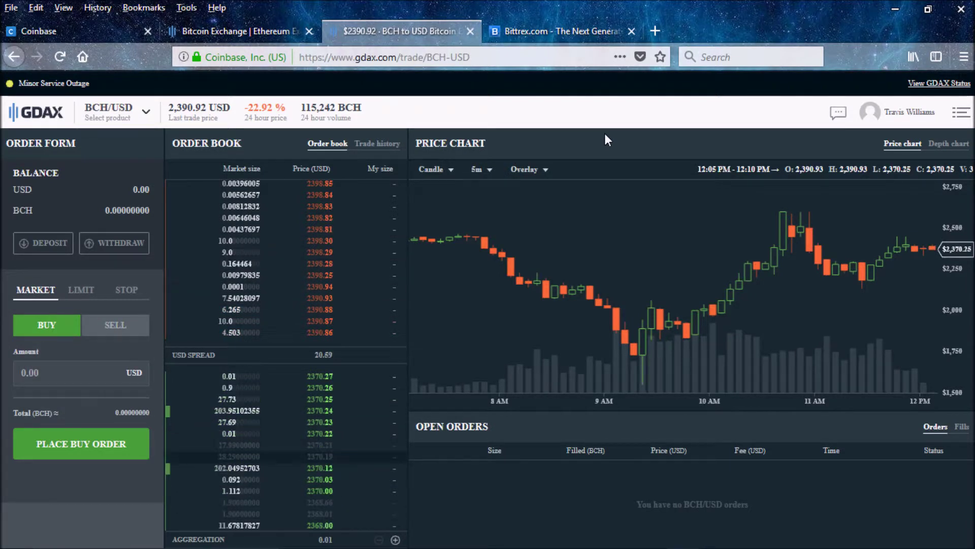
click(45, 244)
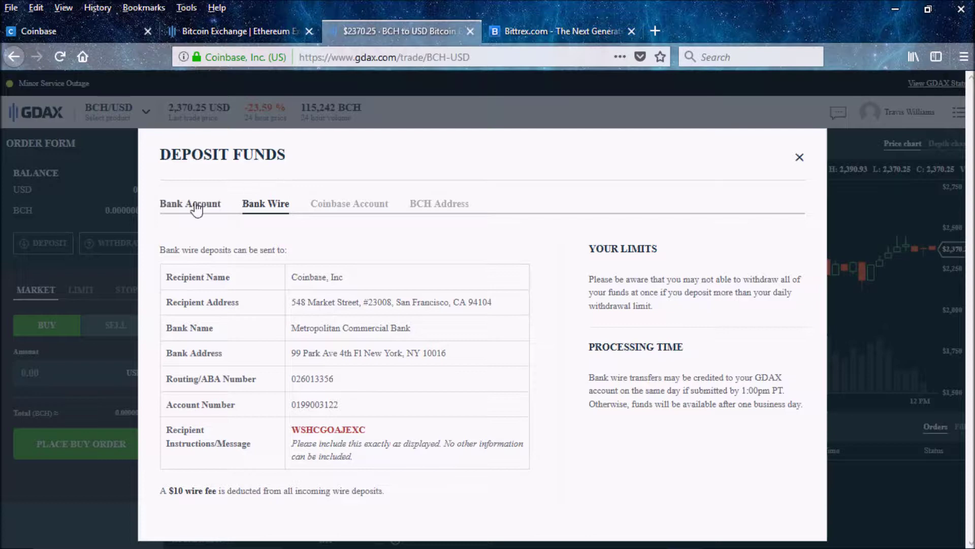
Step: Check the Bank Account deposit's 3-5 business day processing time and the Bank Wire details
click(193, 212)
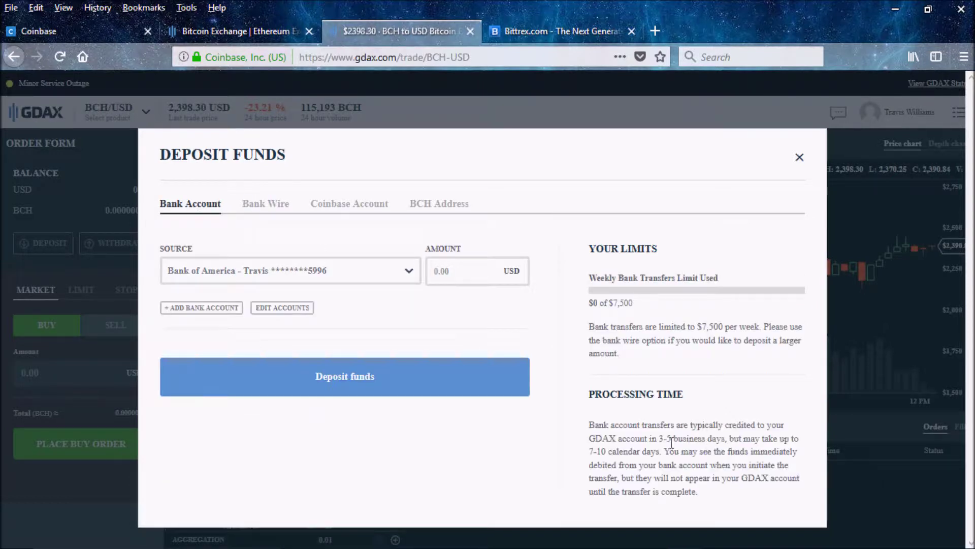
drag(662, 439, 761, 438)
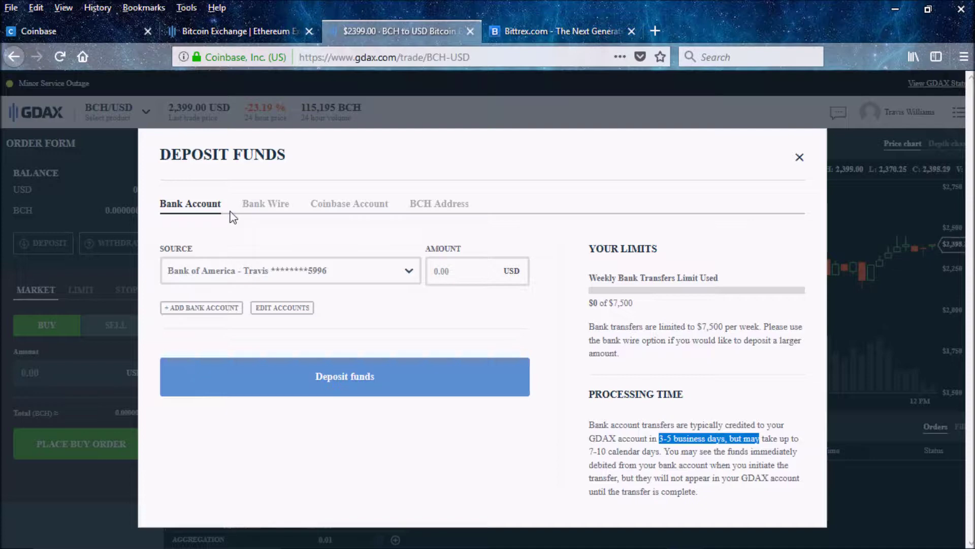
click(266, 205)
Step: View Coinbase Account deposits, keeping BCH Wallet as the source, and focus the amount field
click(361, 208)
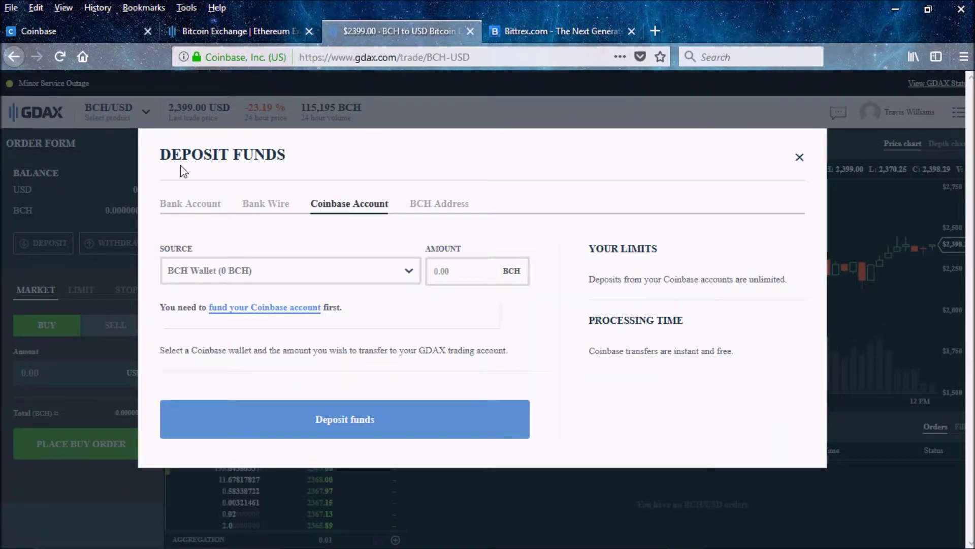
click(410, 279)
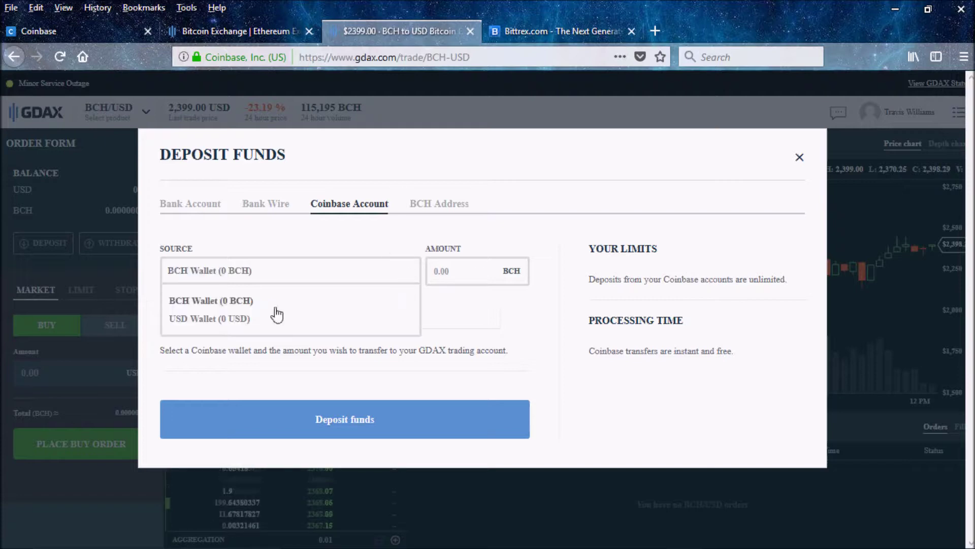
click(223, 301)
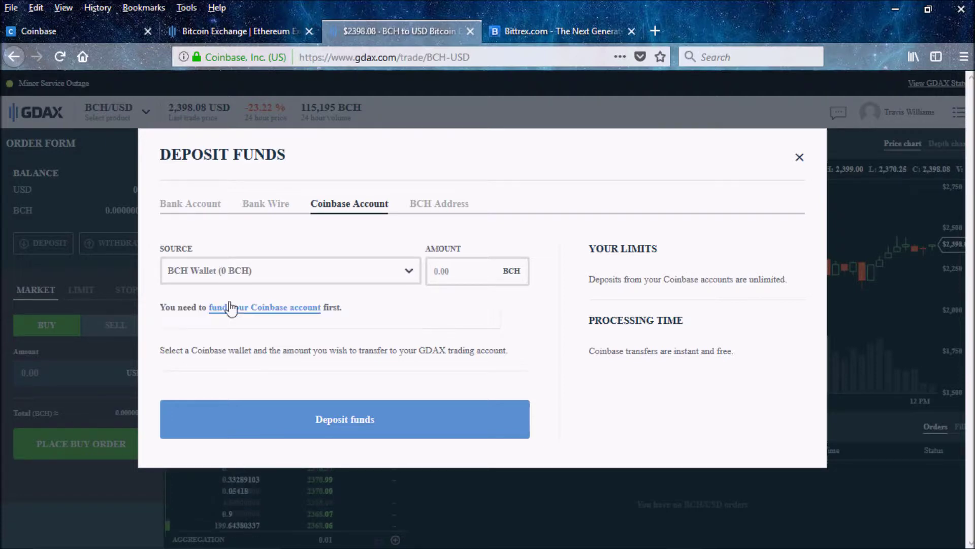
click(406, 276)
click(410, 279)
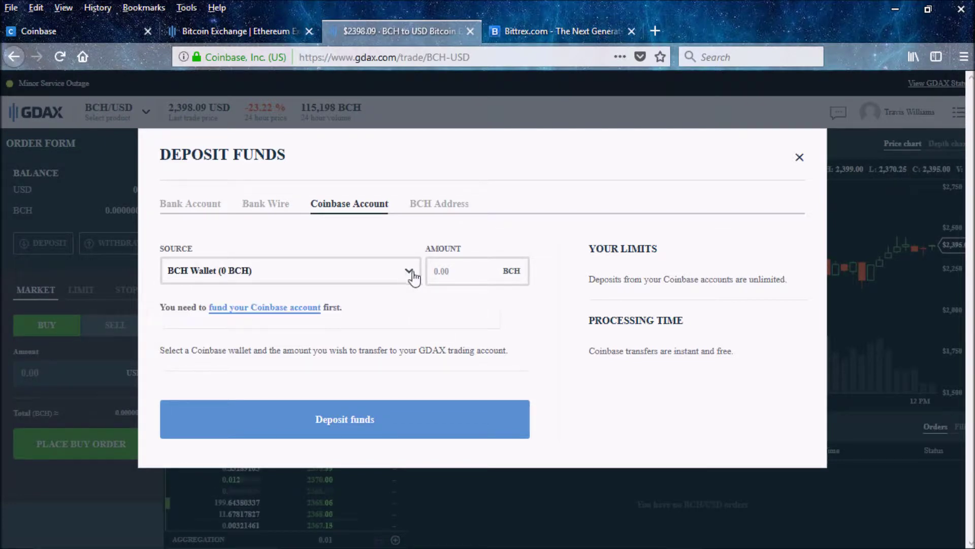
click(473, 271)
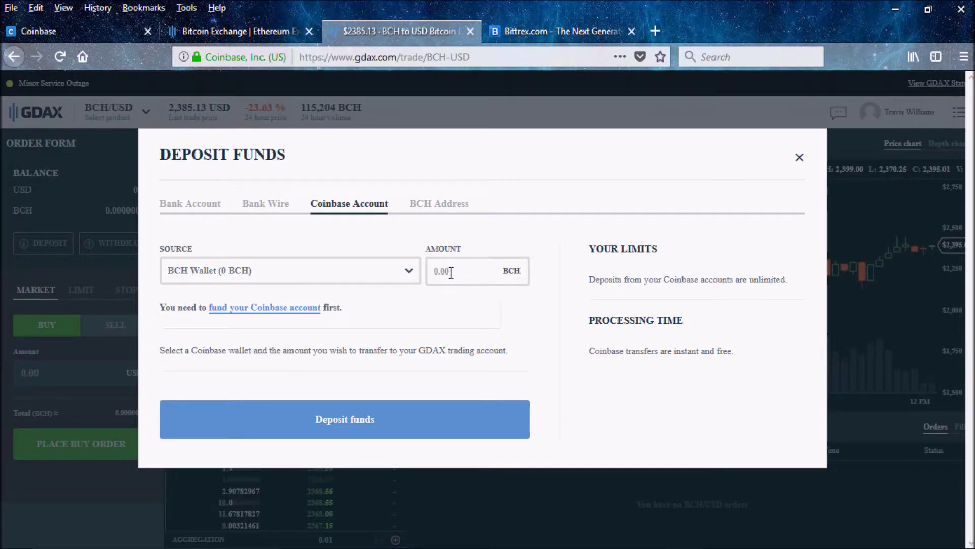
click(434, 275)
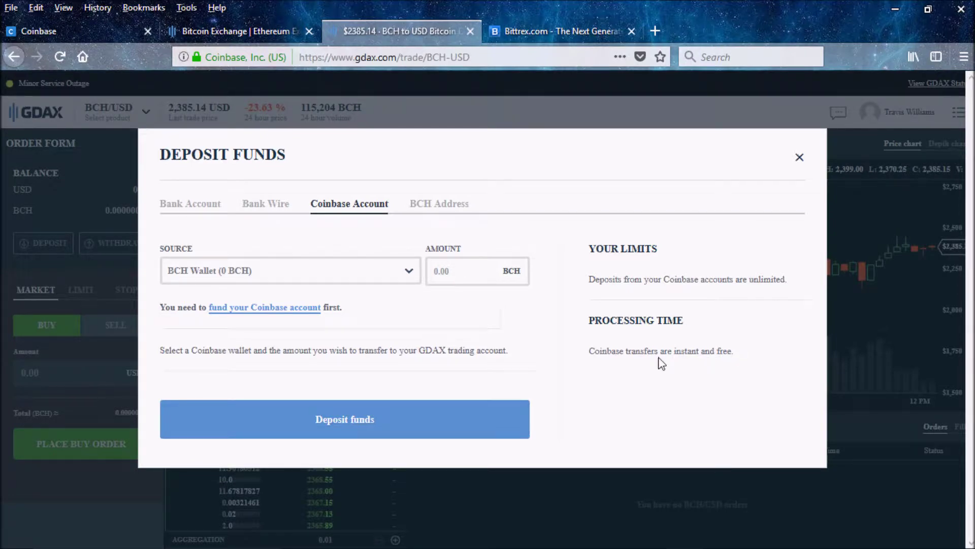
Step: Highlight the note that Coinbase transfers are instant and free, then close the dialog
drag(734, 353, 672, 352)
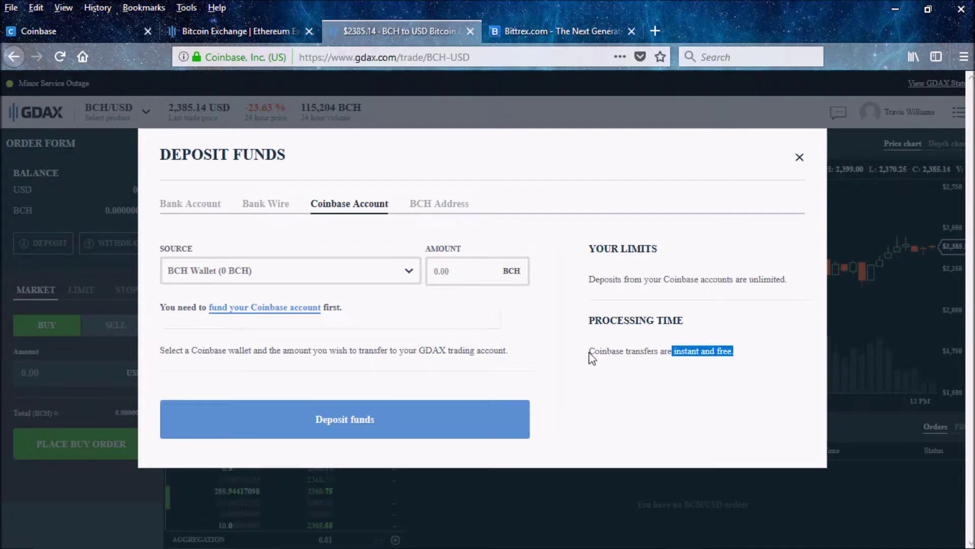
drag(589, 352, 740, 355)
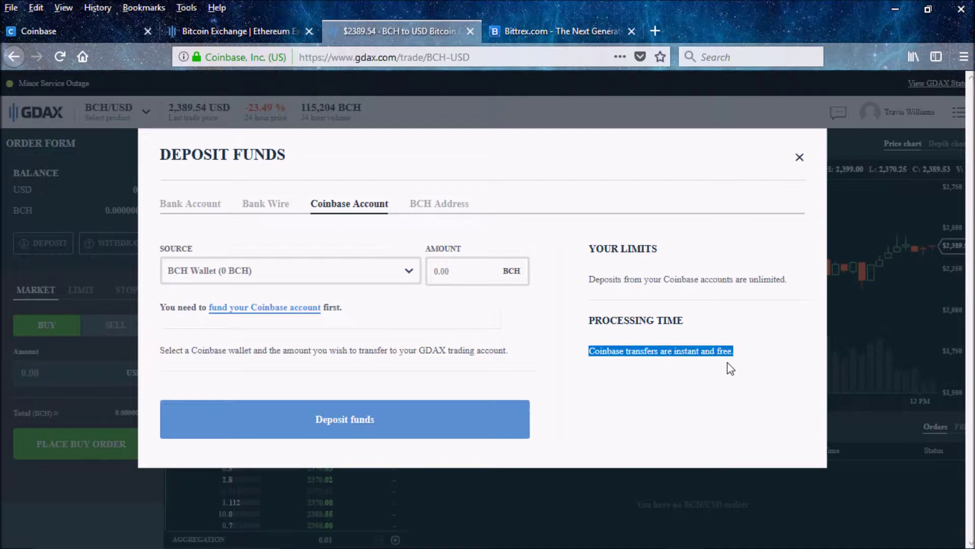
click(739, 350)
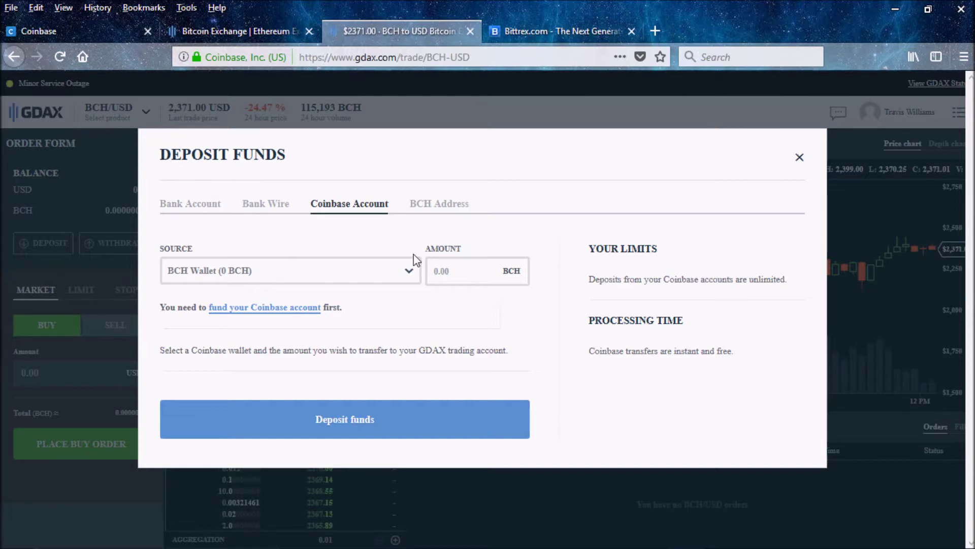
click(800, 157)
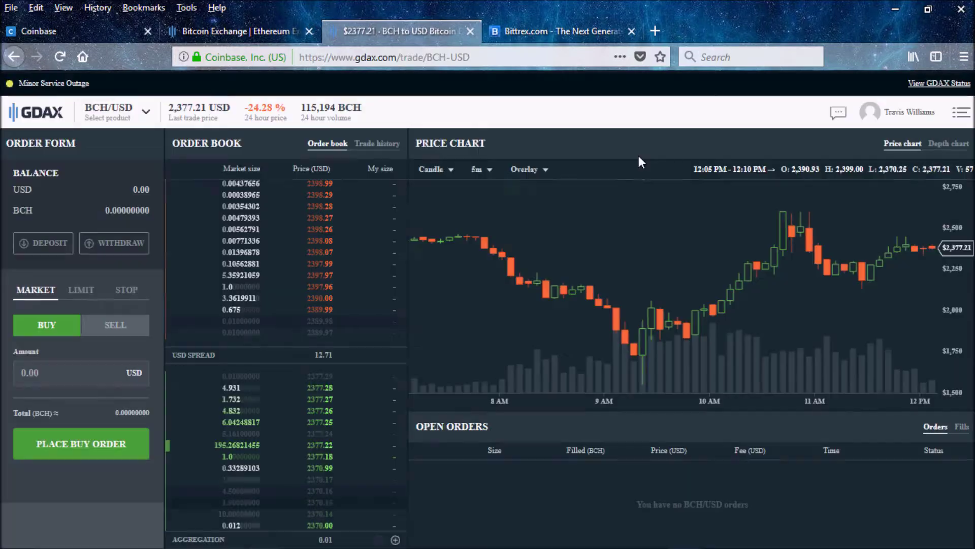
Step: Collapse the BCH/USD product list to reveal the order form, then reopen Deposit Funds
click(146, 115)
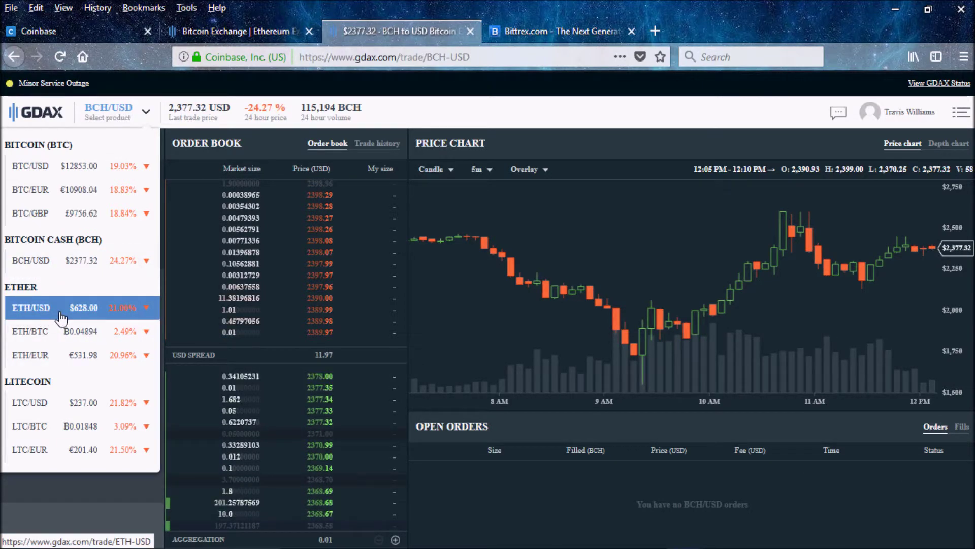
click(131, 122)
click(132, 122)
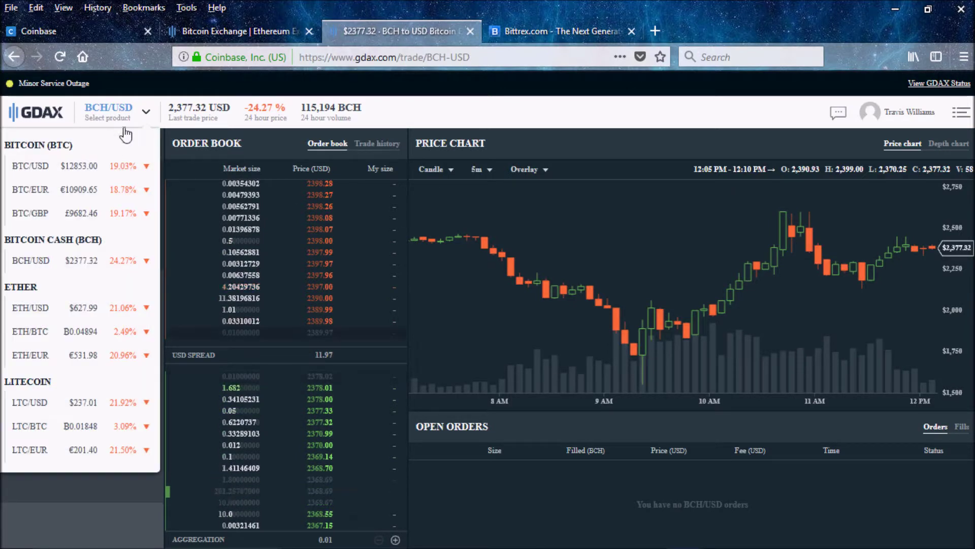
click(145, 115)
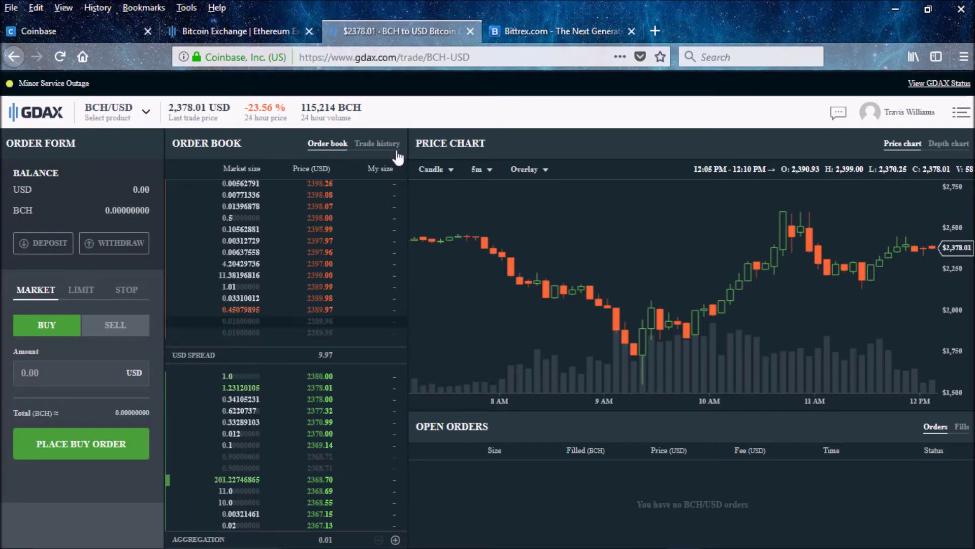
click(51, 244)
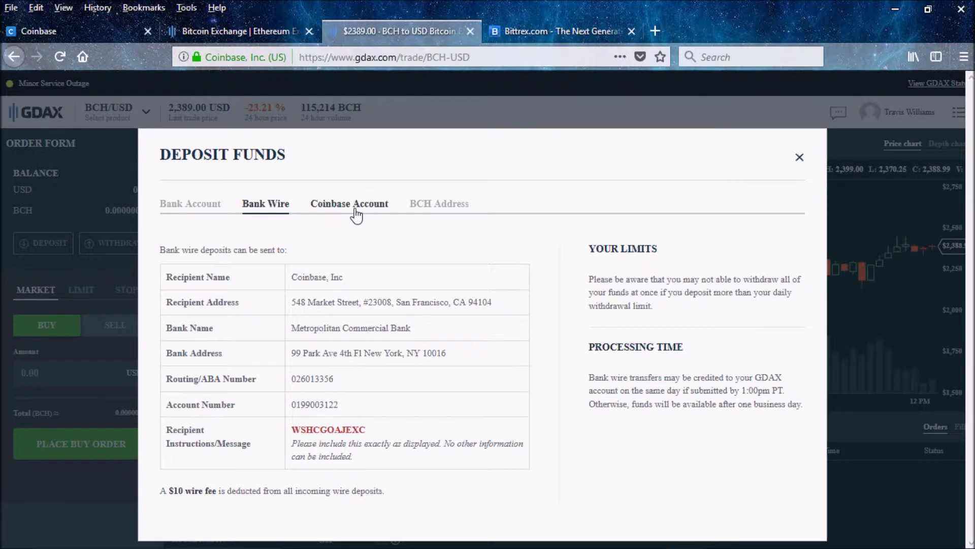
click(356, 213)
click(356, 274)
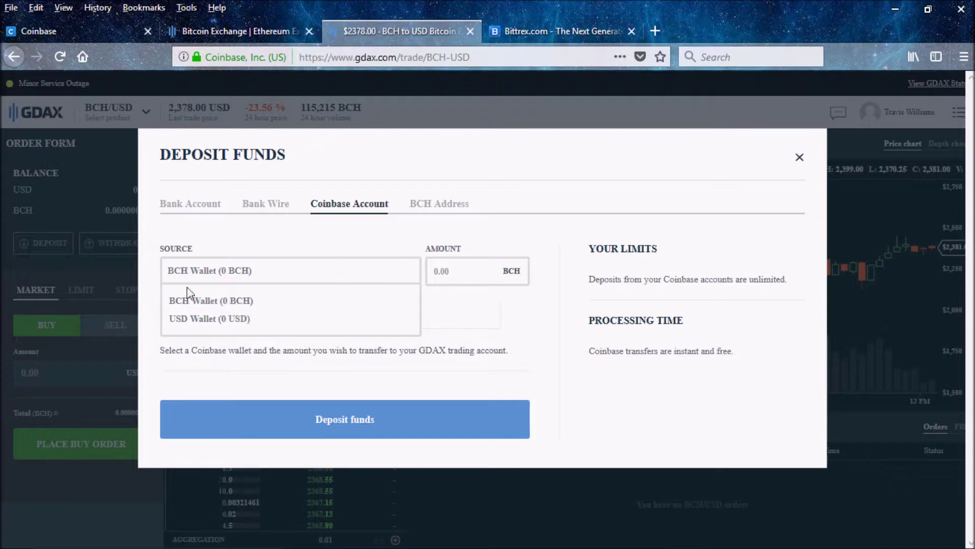
click(800, 160)
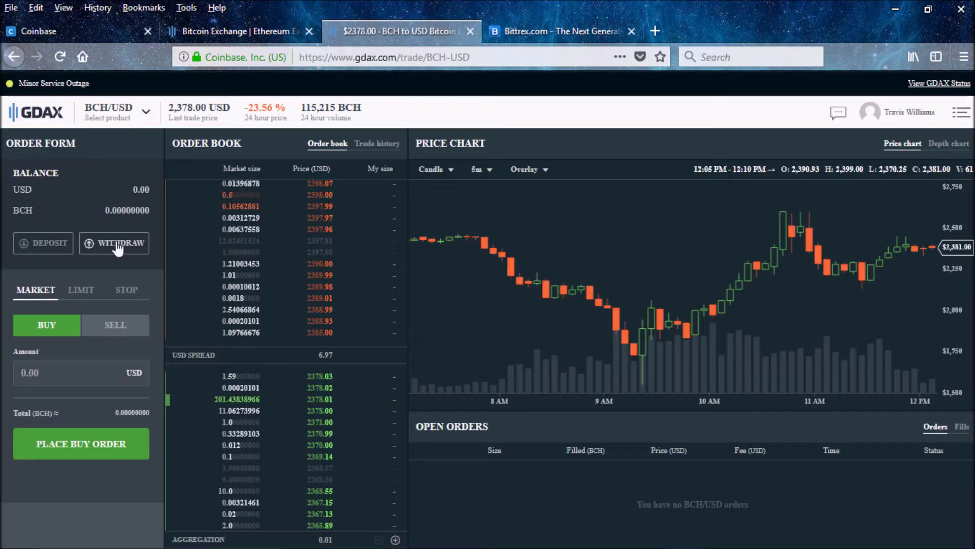
Step: Open Withdraw Funds, note free Coinbase transfers, and trigger 'Amount is required' with no amount
click(116, 243)
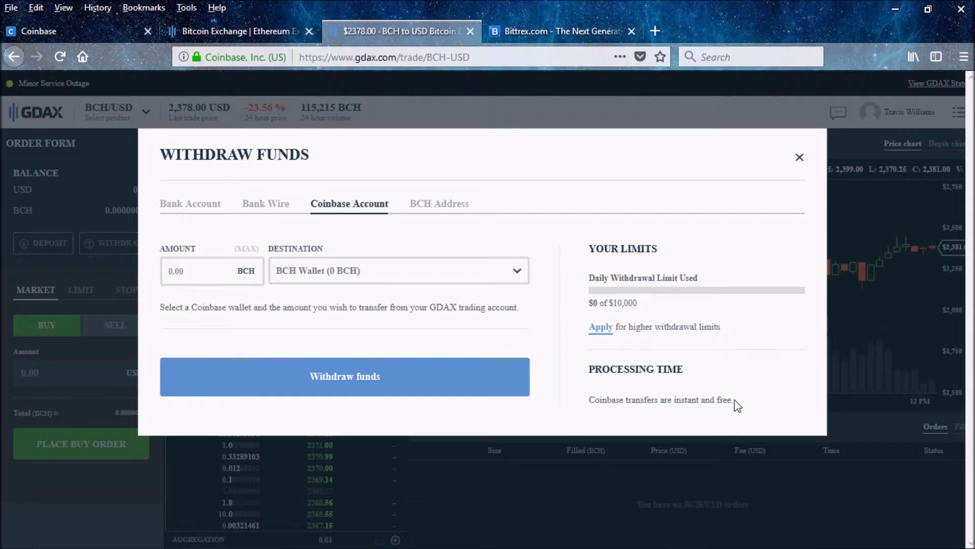
drag(733, 399, 581, 409)
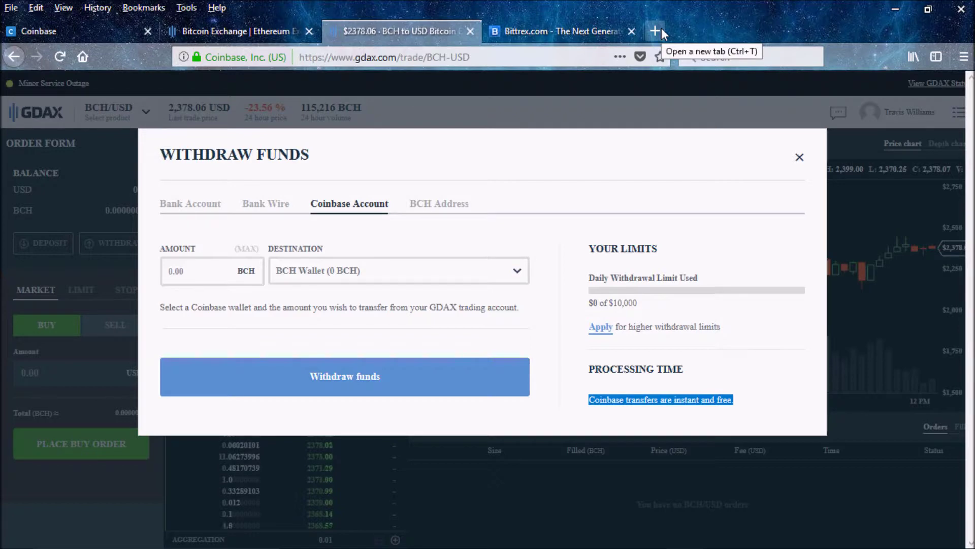
click(532, 224)
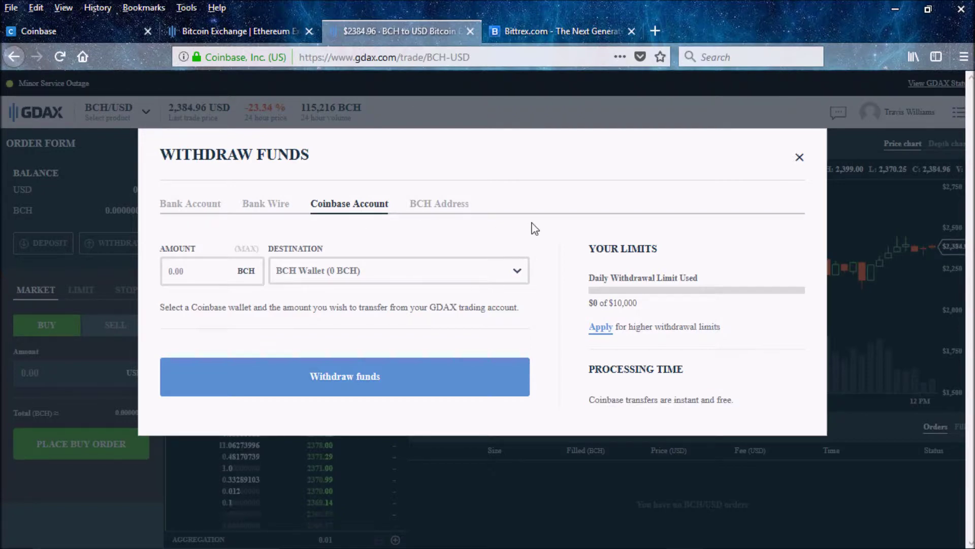
click(417, 377)
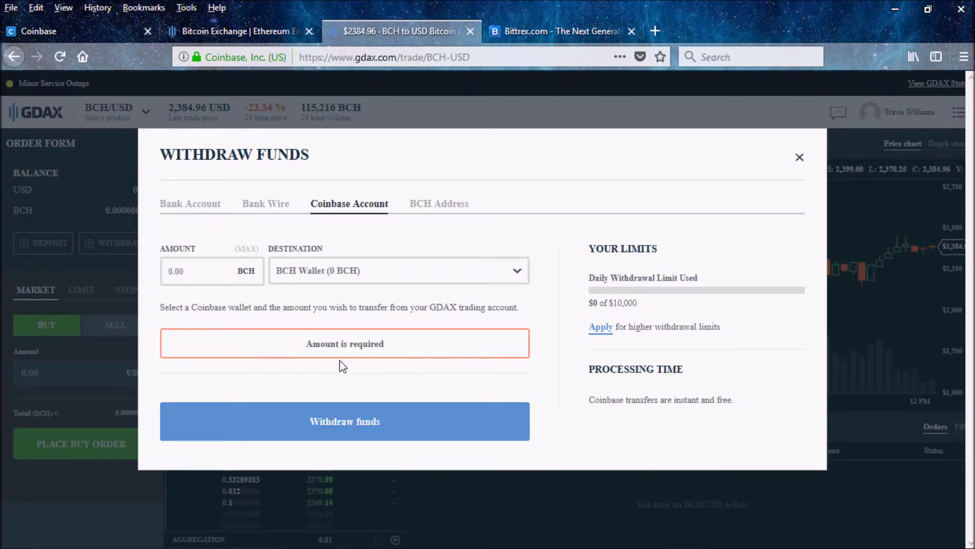
Step: Switch the withdrawal to a BCH address, focus the amount field, then go to Bittrex
click(414, 212)
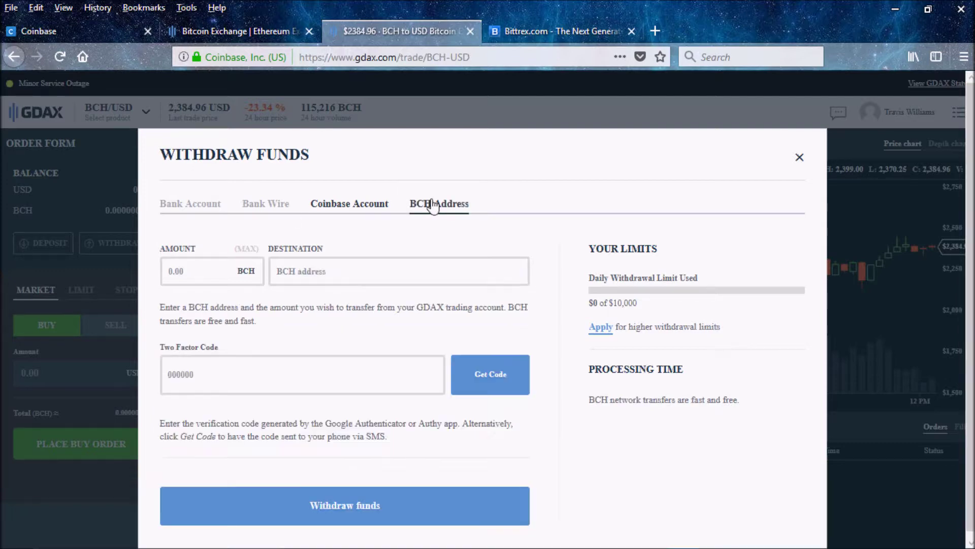
click(193, 270)
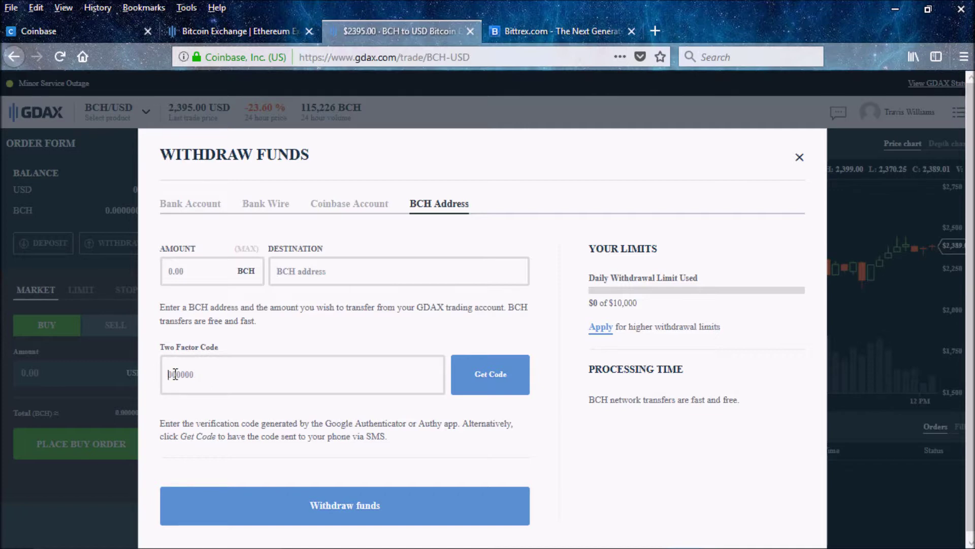
click(535, 24)
Step: Open Bittrex Wallets and expand the BCC and BTC deposit history rows to see addresses
click(703, 90)
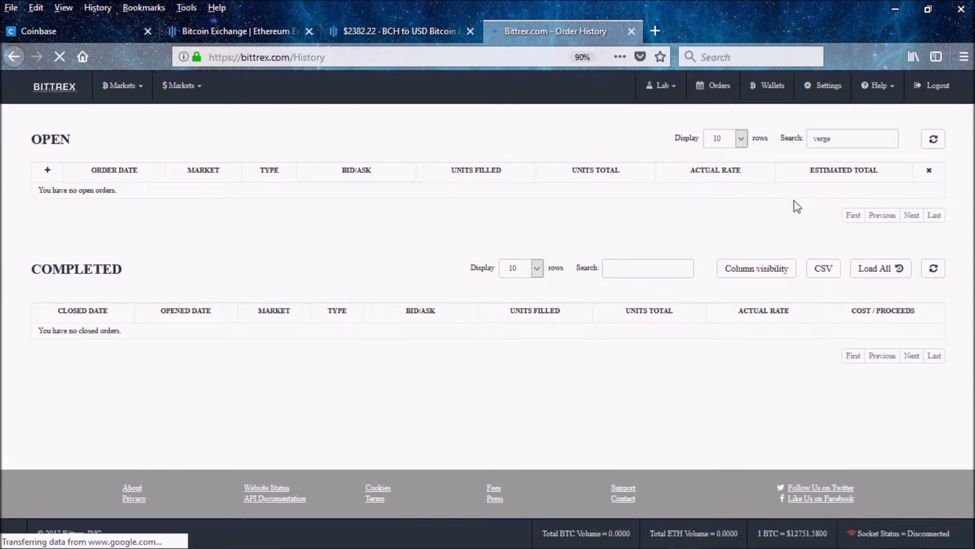
click(765, 90)
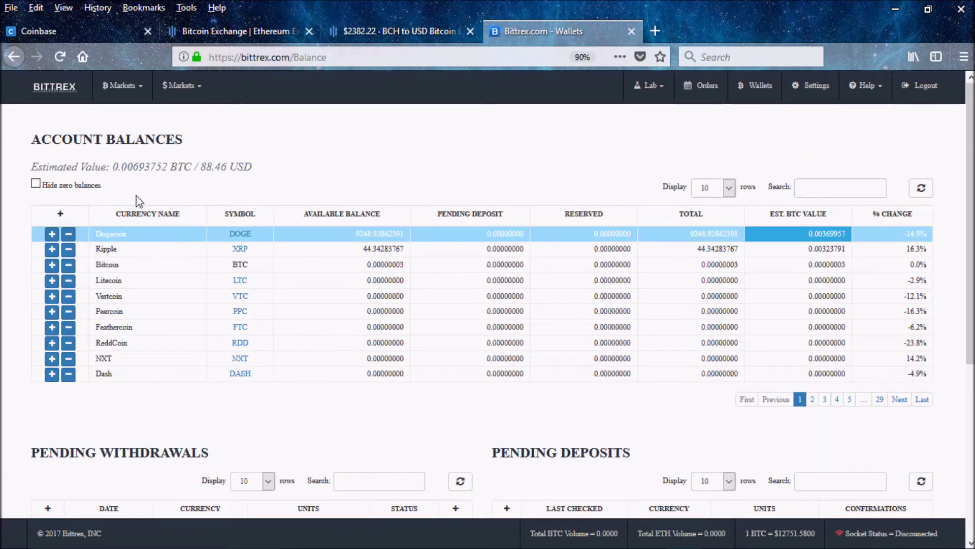
scroll(826, 227, down, 5)
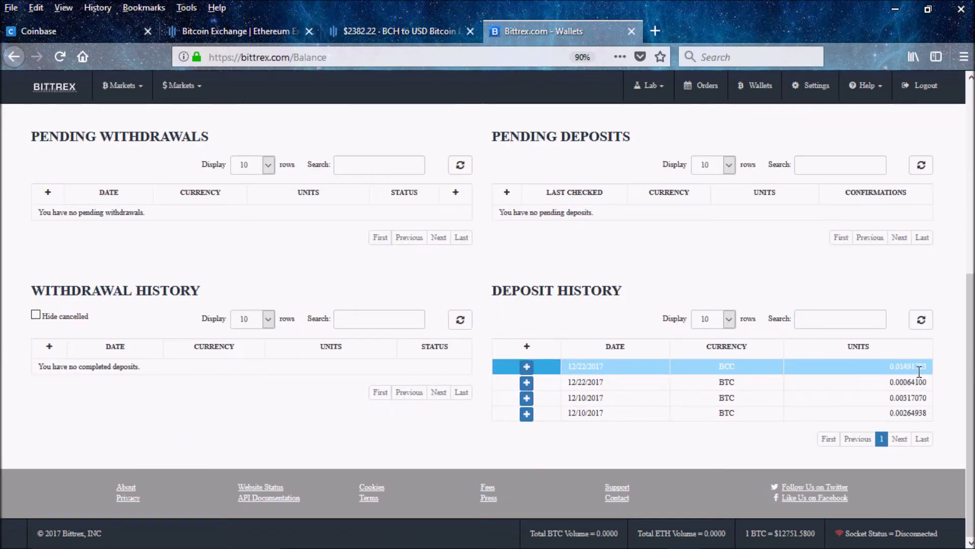
click(526, 366)
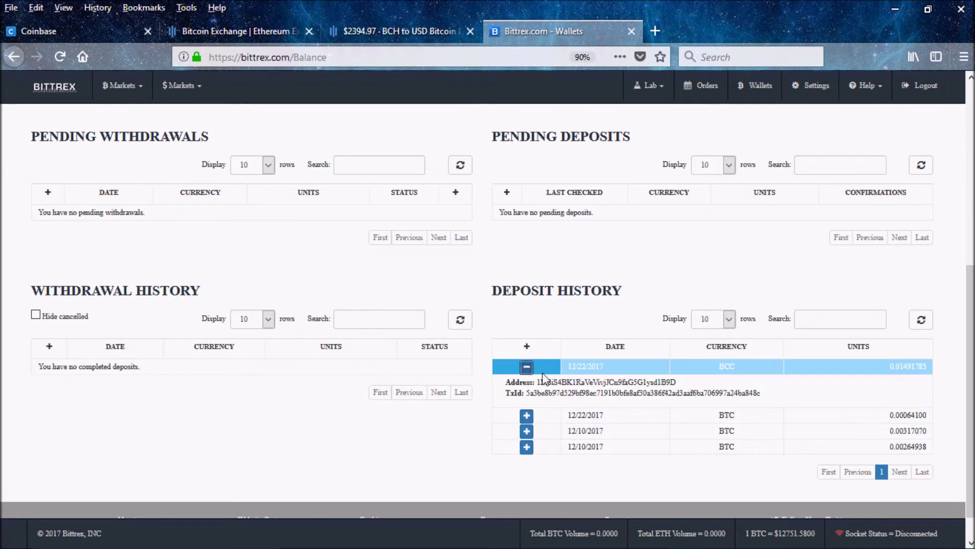
click(526, 416)
Step: Collapse the BCC and BTC deposit rows and return to the Account Balances view
scroll(704, 374, down, 3)
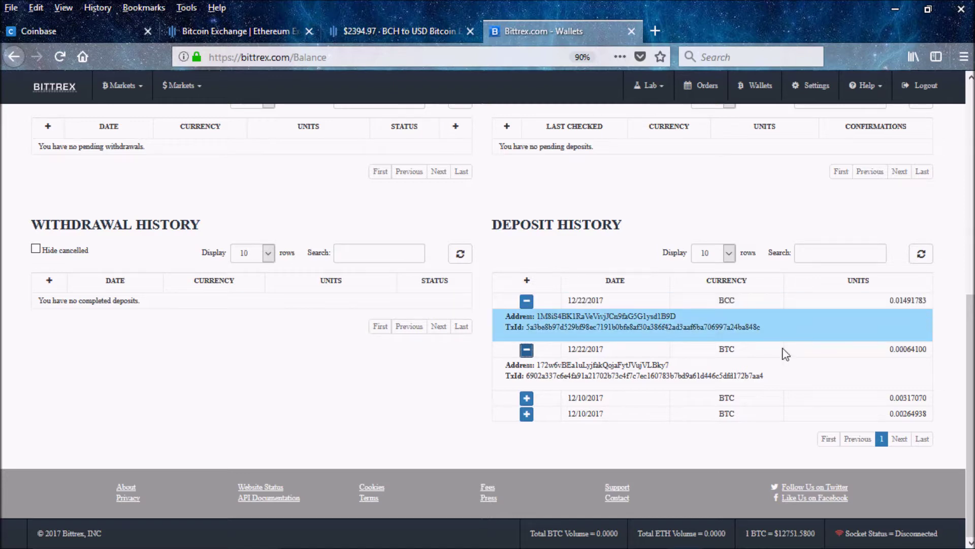
click(527, 300)
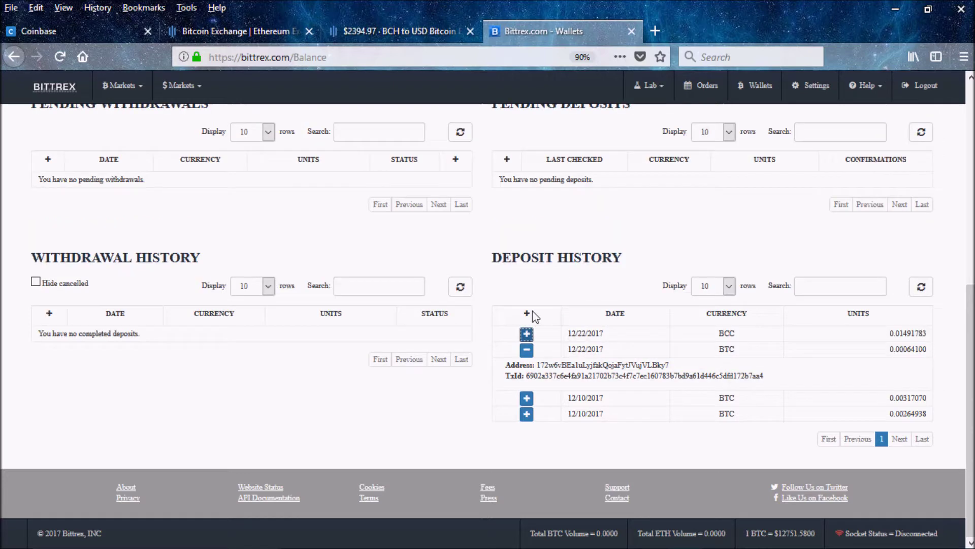
click(527, 349)
scroll(689, 333, up, 6)
scroll(690, 333, down, 5)
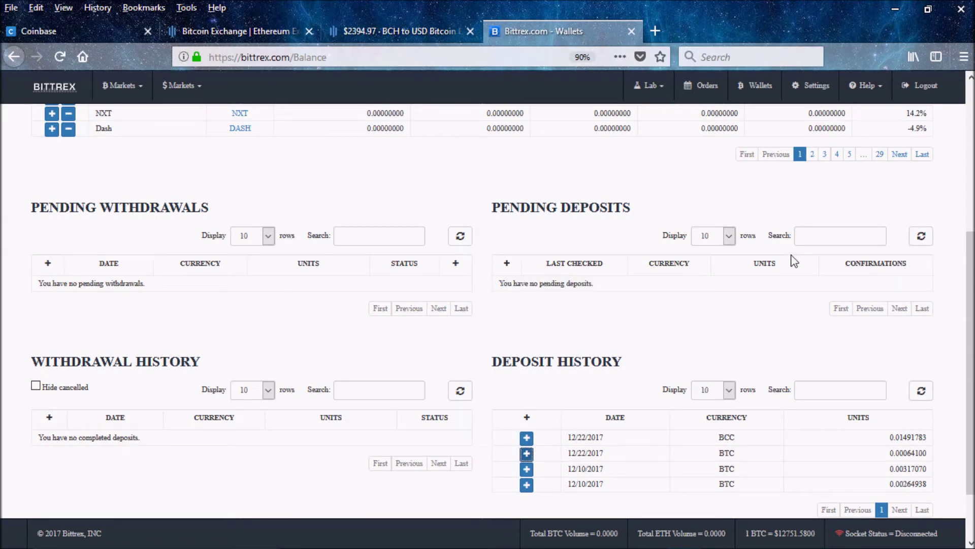
scroll(740, 340, up, 5)
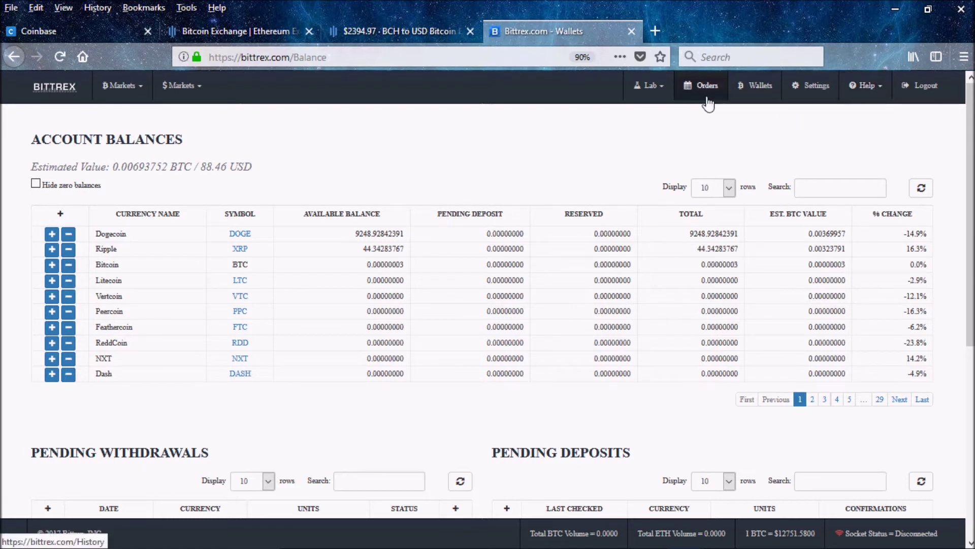
Step: Filter the Bittrex balances for 'bit', glancing briefly at the GDAX withdraw form
click(841, 188)
text(bit)
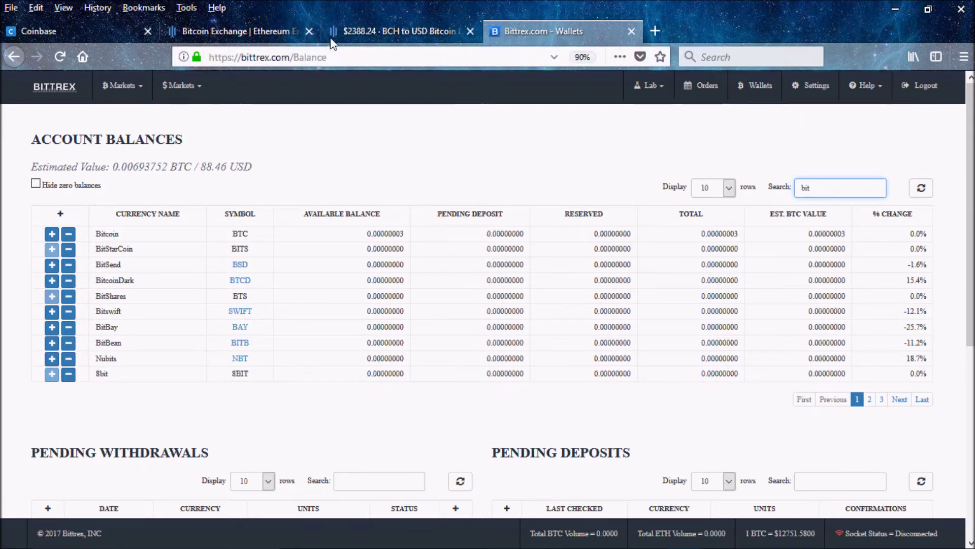
click(331, 38)
click(517, 32)
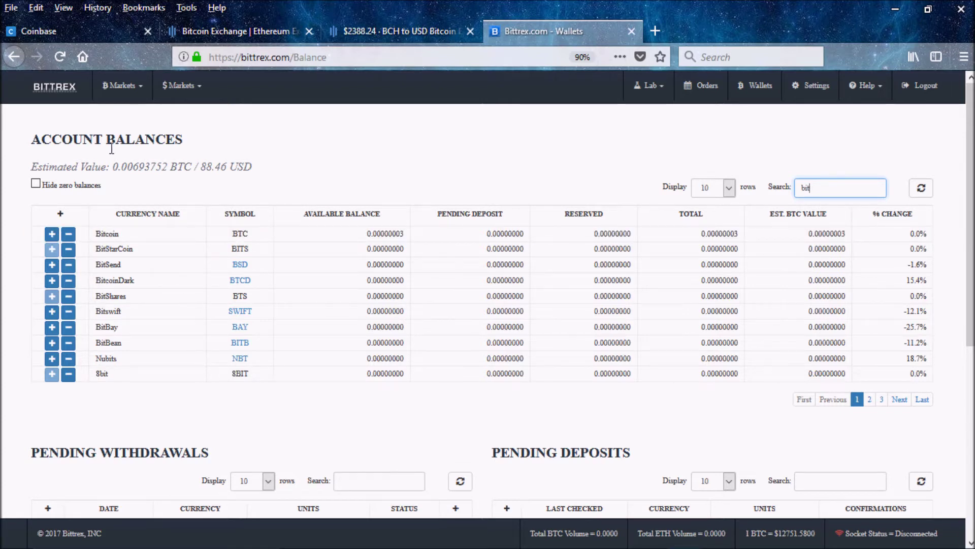
Step: Copy the Bitcoin deposit address from Bittrex and go back to the GDAX withdraw form
click(53, 235)
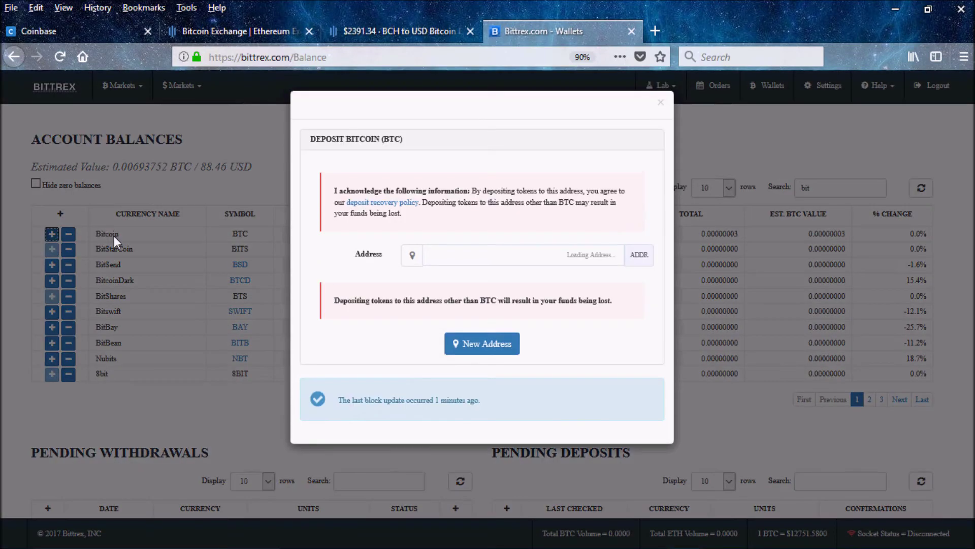
click(554, 255)
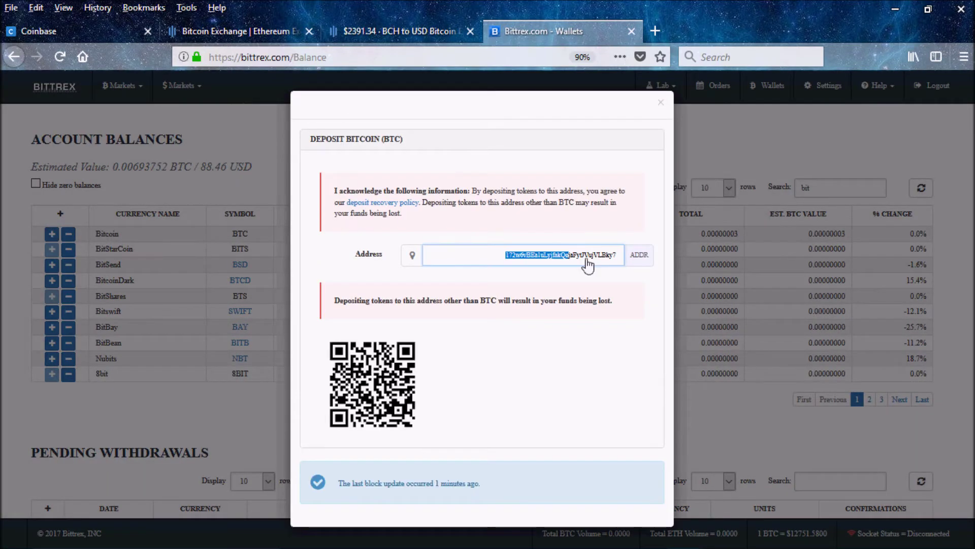
right_click(555, 257)
click(585, 297)
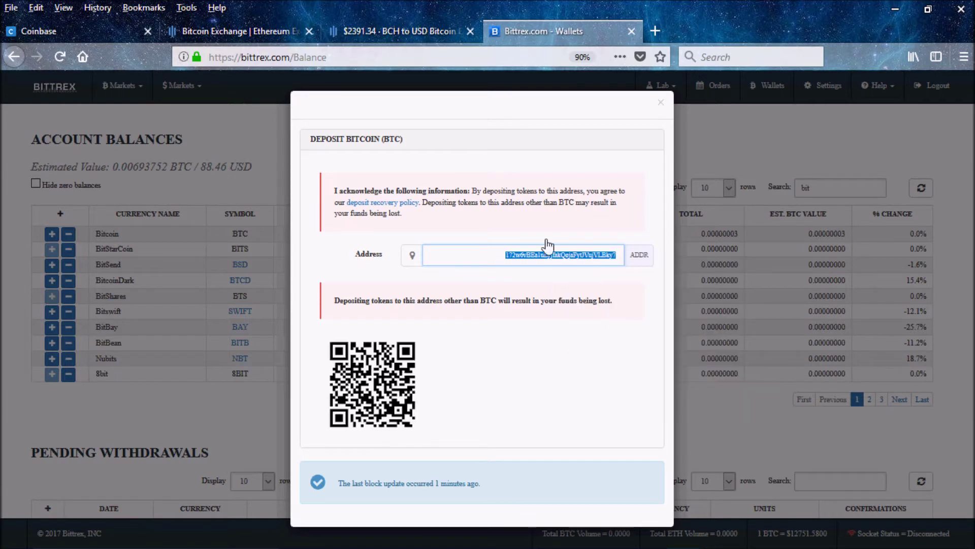
click(406, 31)
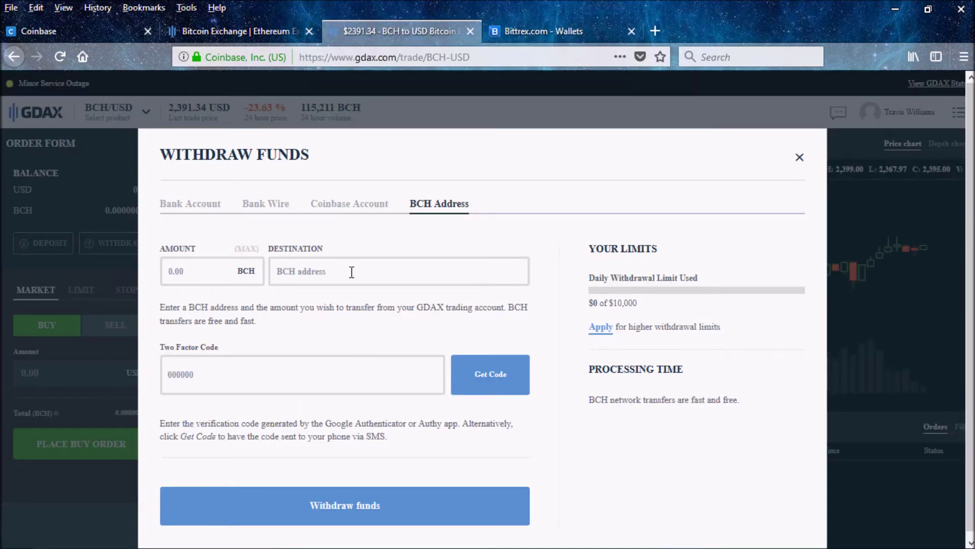
Step: Paste the copied Bittrex Bitcoin address into GDAX's withdrawal Destination field, then go back to Bittrex
right_click(318, 270)
click(386, 331)
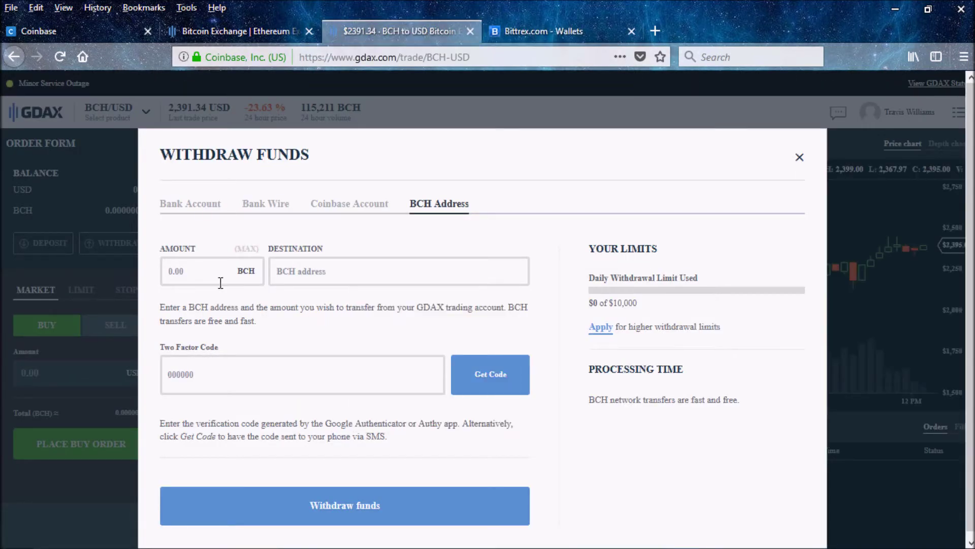
key(ctrl+v)
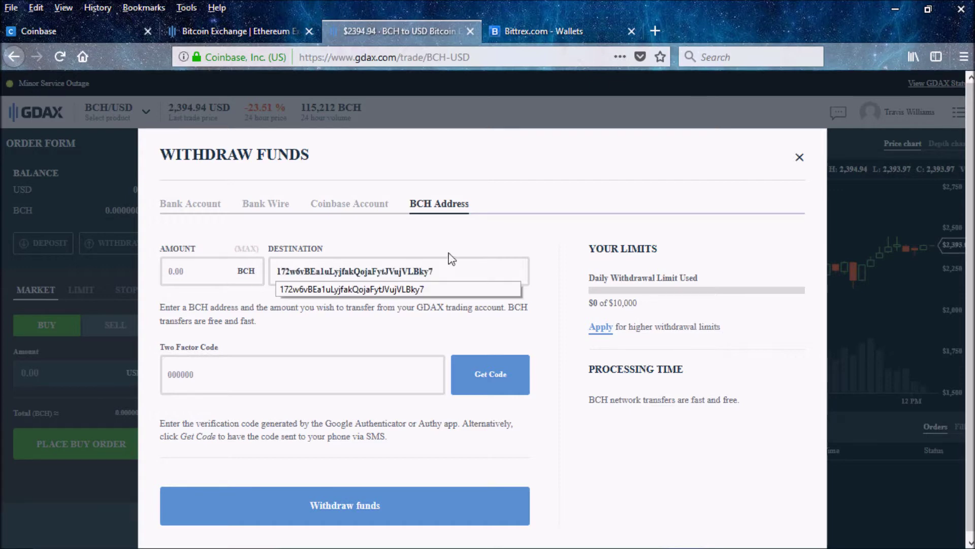
click(212, 272)
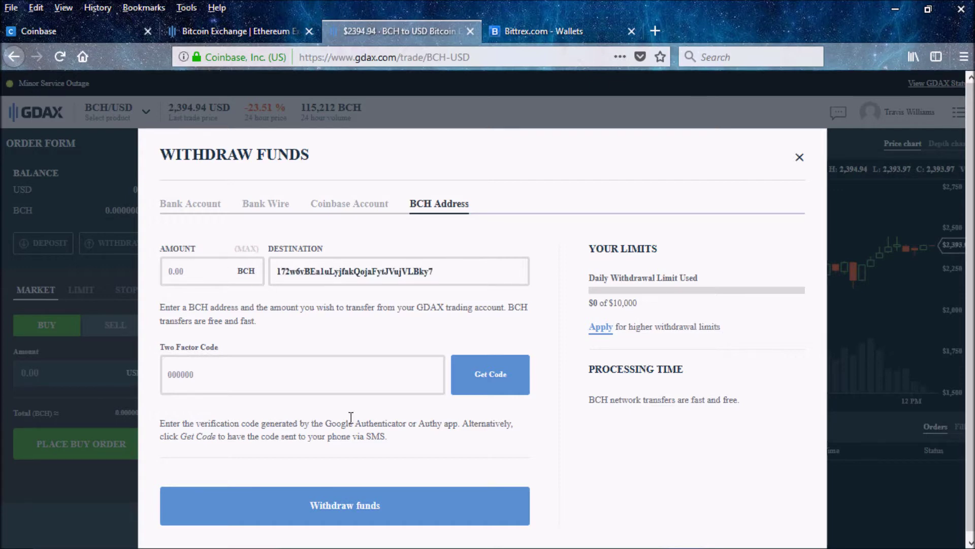
click(529, 31)
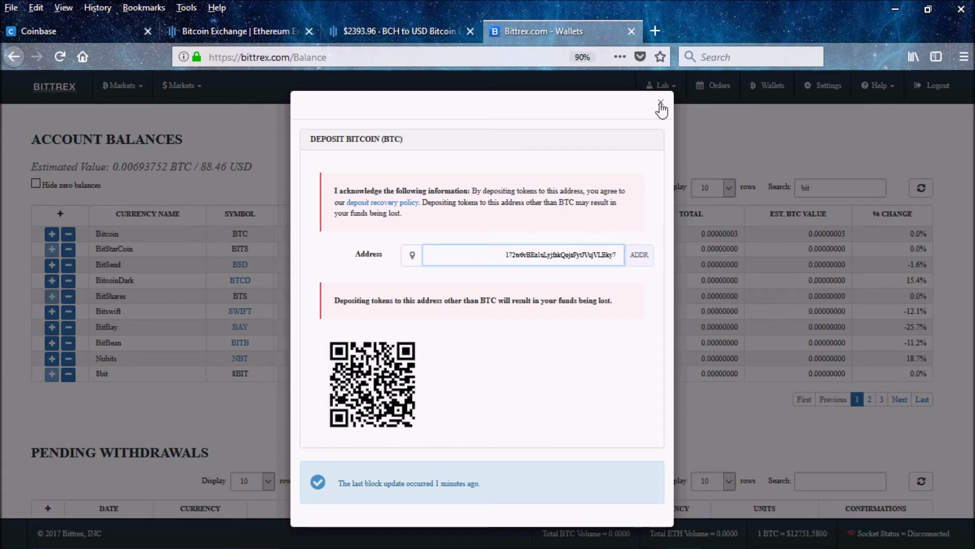
Step: Close the Deposit Bitcoin (BTC) dialog to reveal the 'bit'-filtered Account Balances list
click(661, 106)
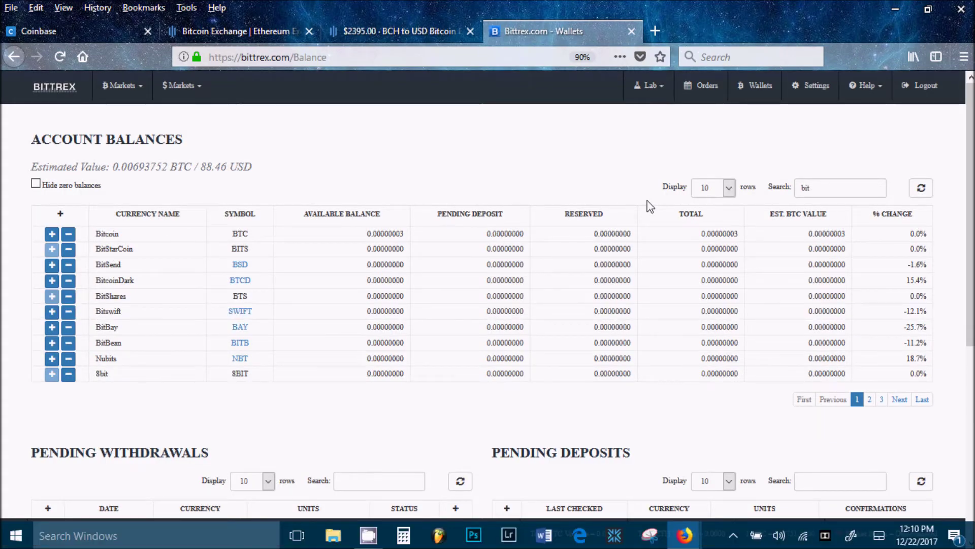
scroll(659, 178, down, 7)
scroll(654, 182, up, 4)
scroll(650, 178, up, 3)
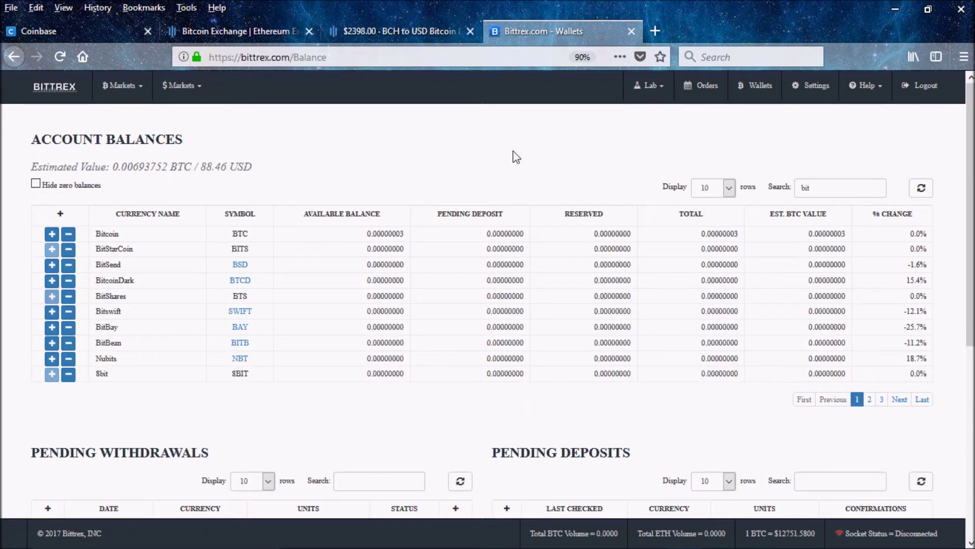